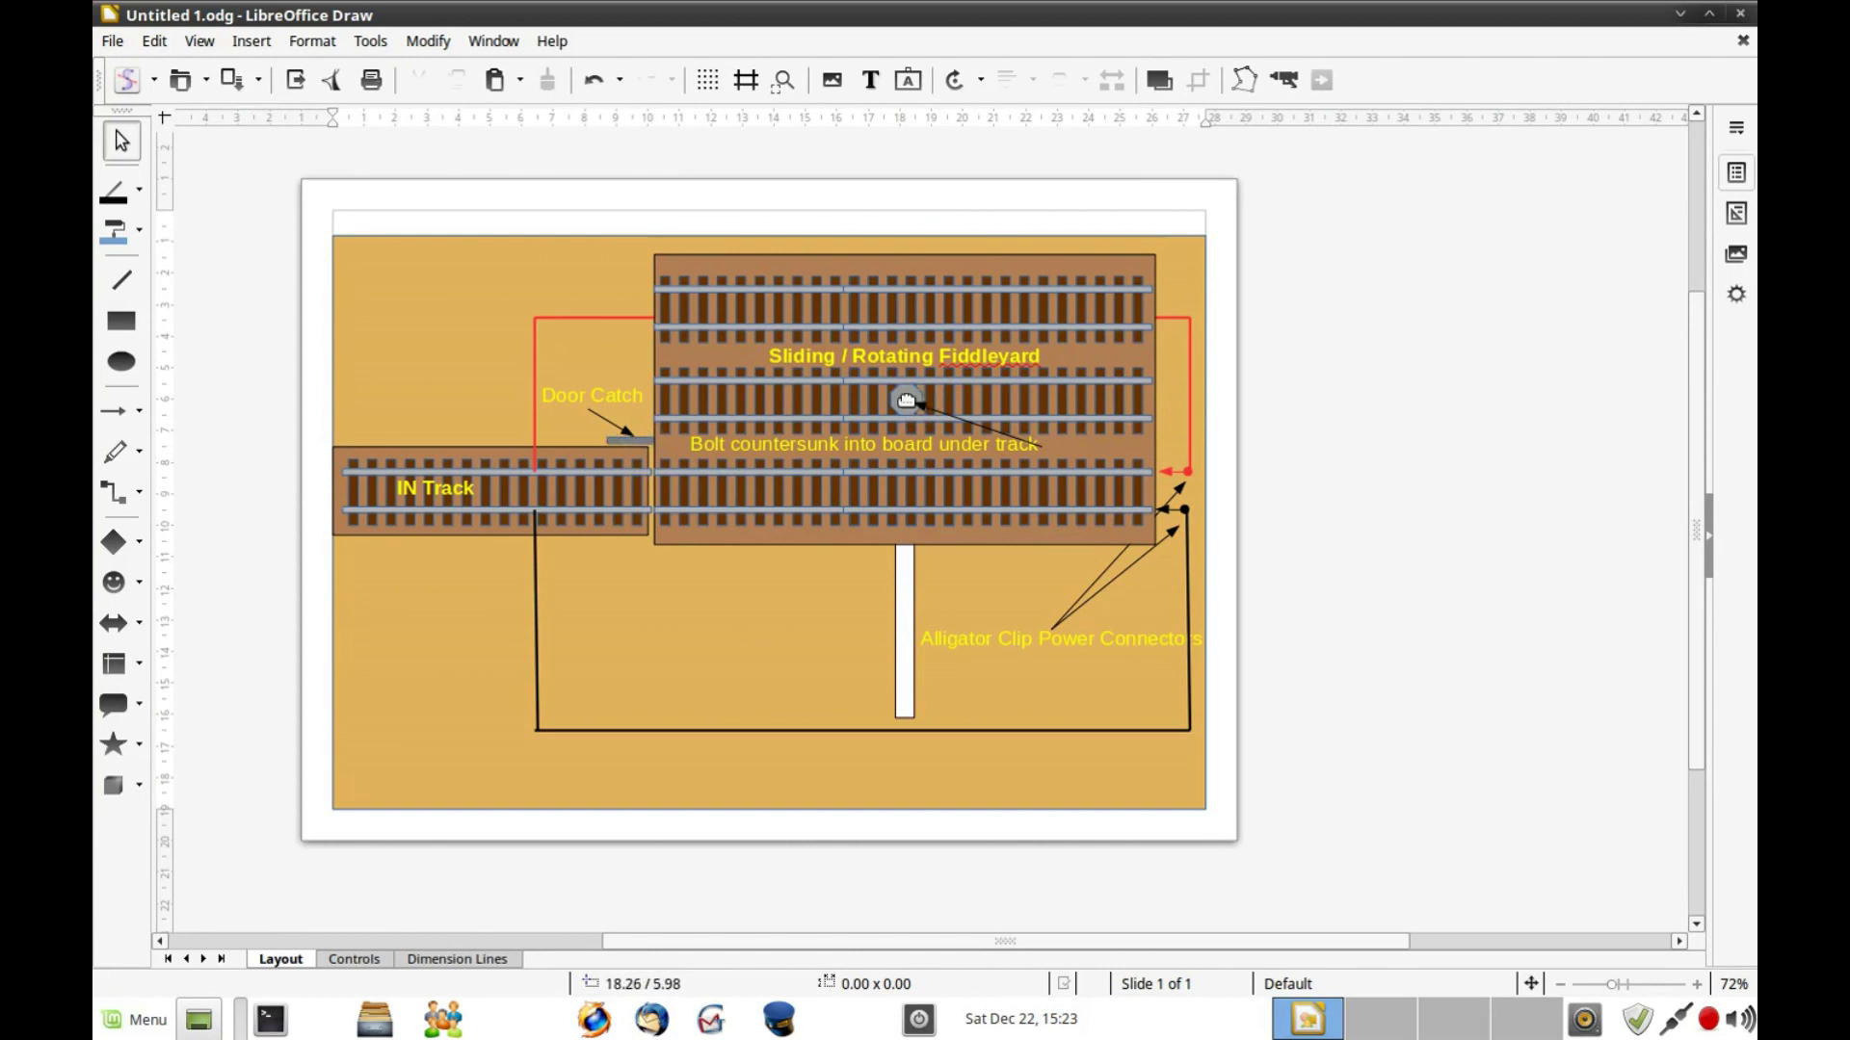
Step: Select the Sliding / Rotating Fiddleyard board group and drag it down, clear below the IN Track
click(906, 400)
click(909, 401)
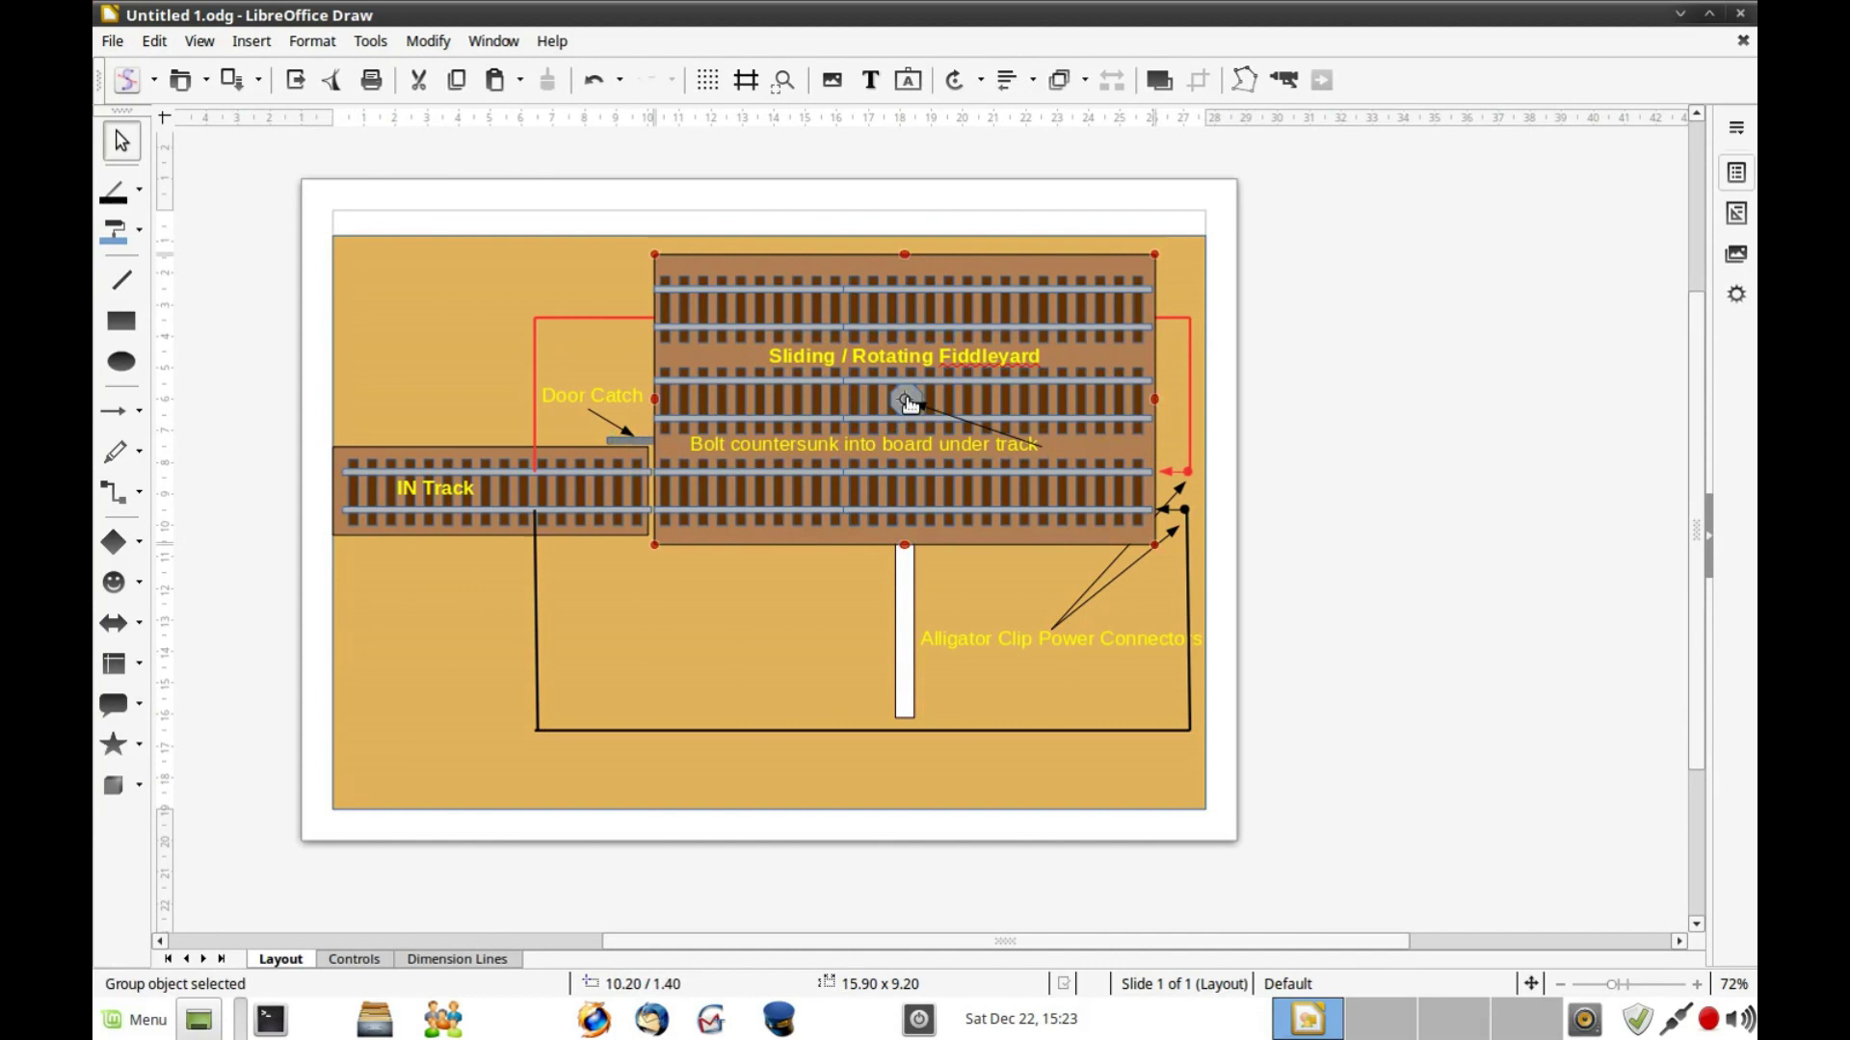
click(908, 402)
drag(904, 499, 899, 581)
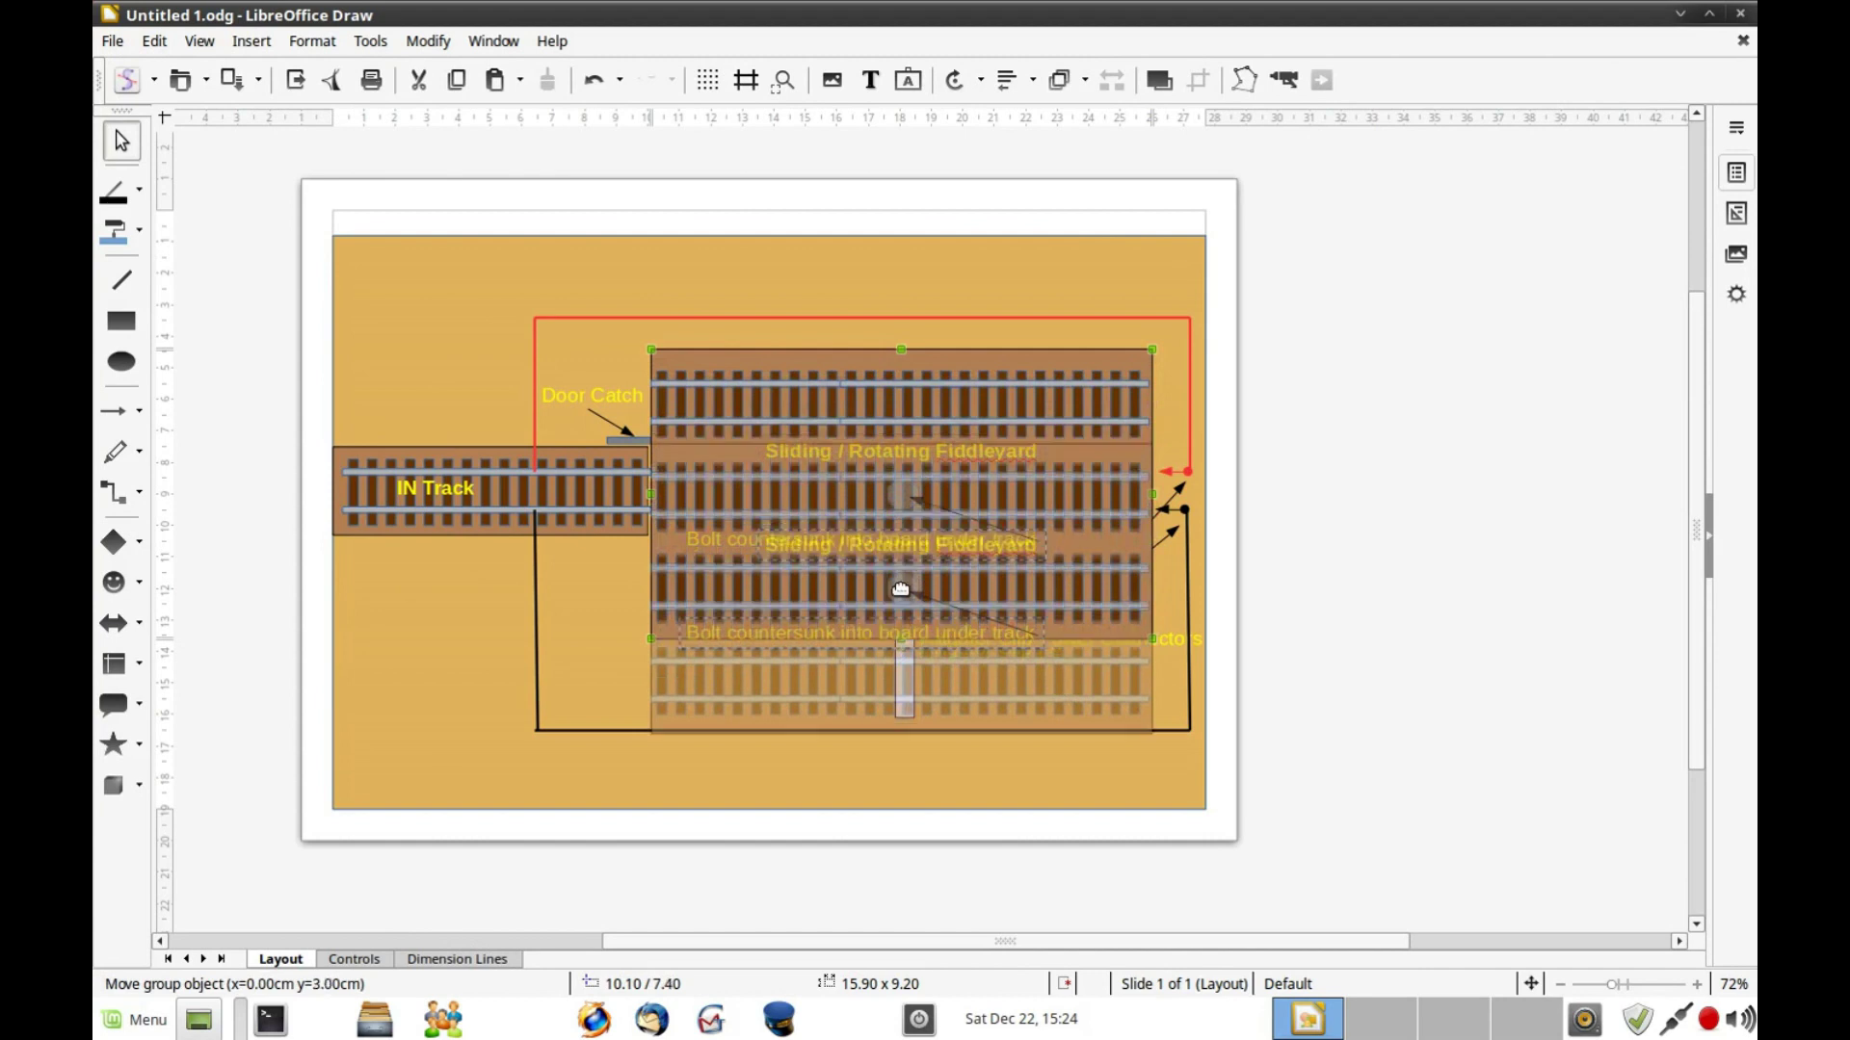
drag(900, 581, 902, 579)
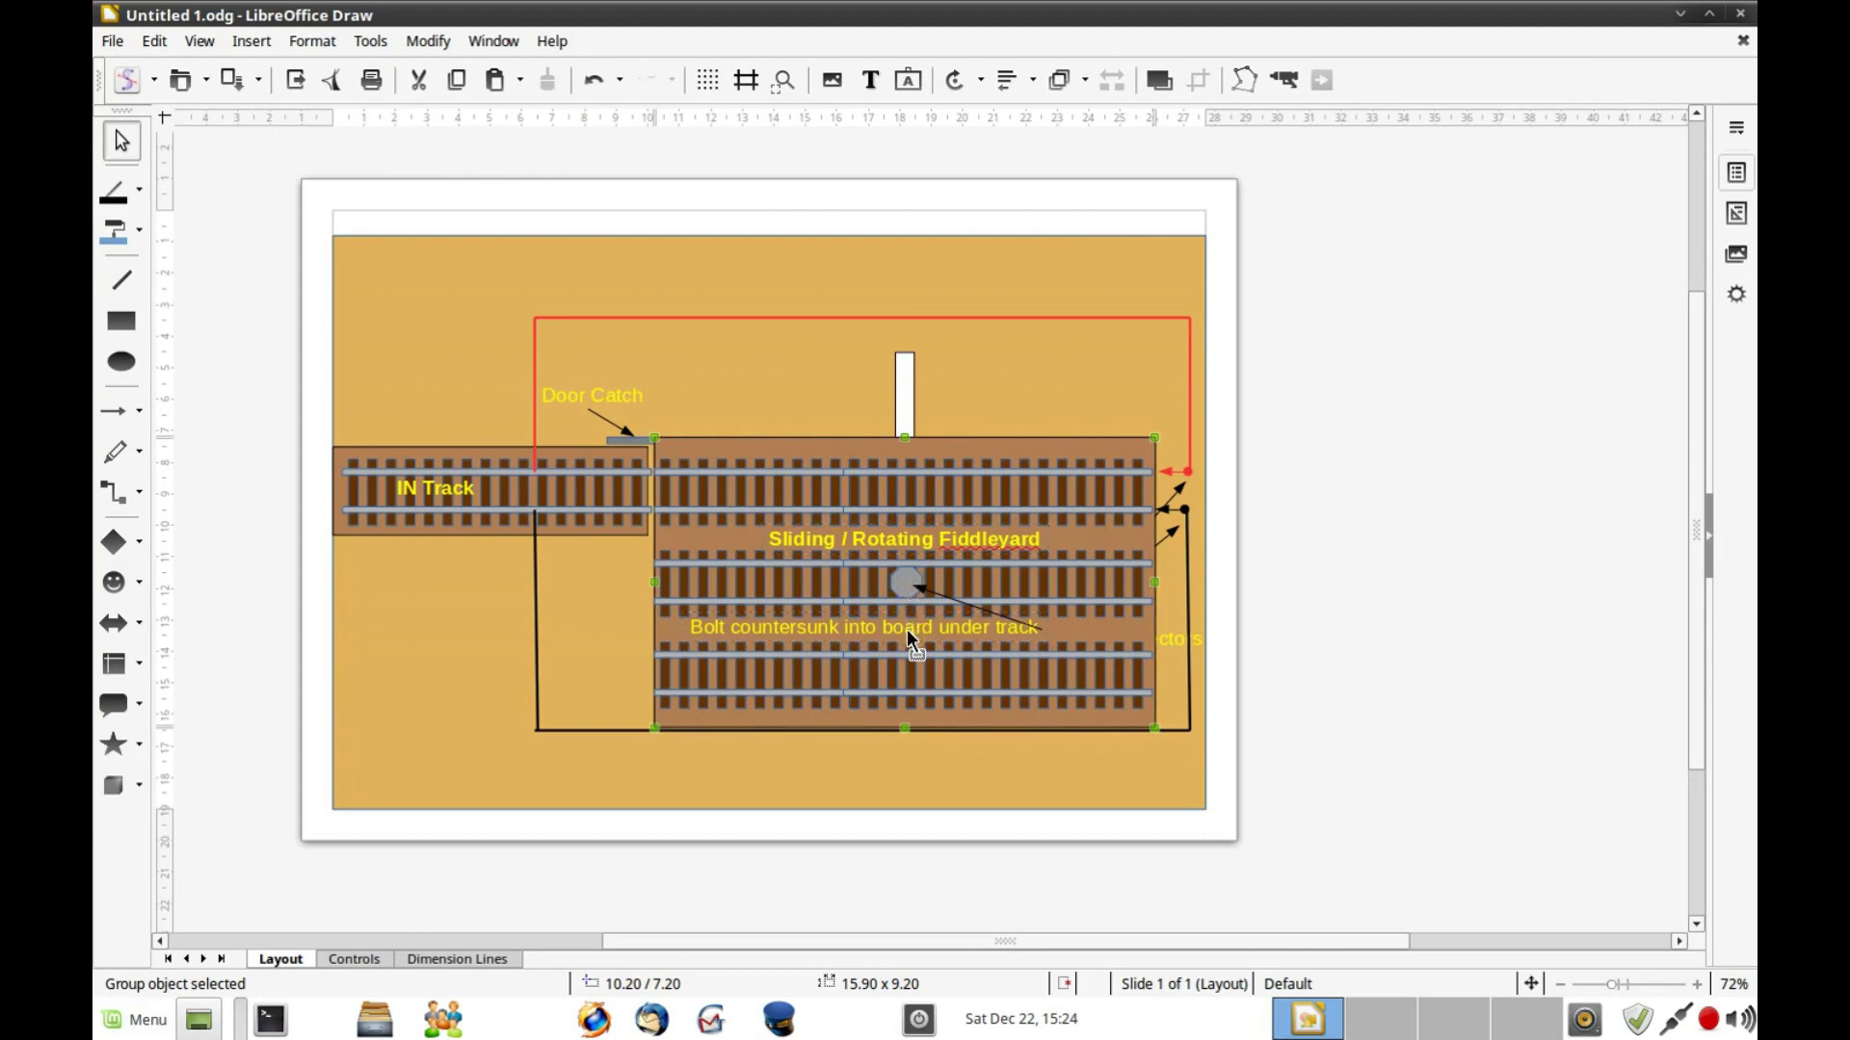
drag(905, 653, 912, 667)
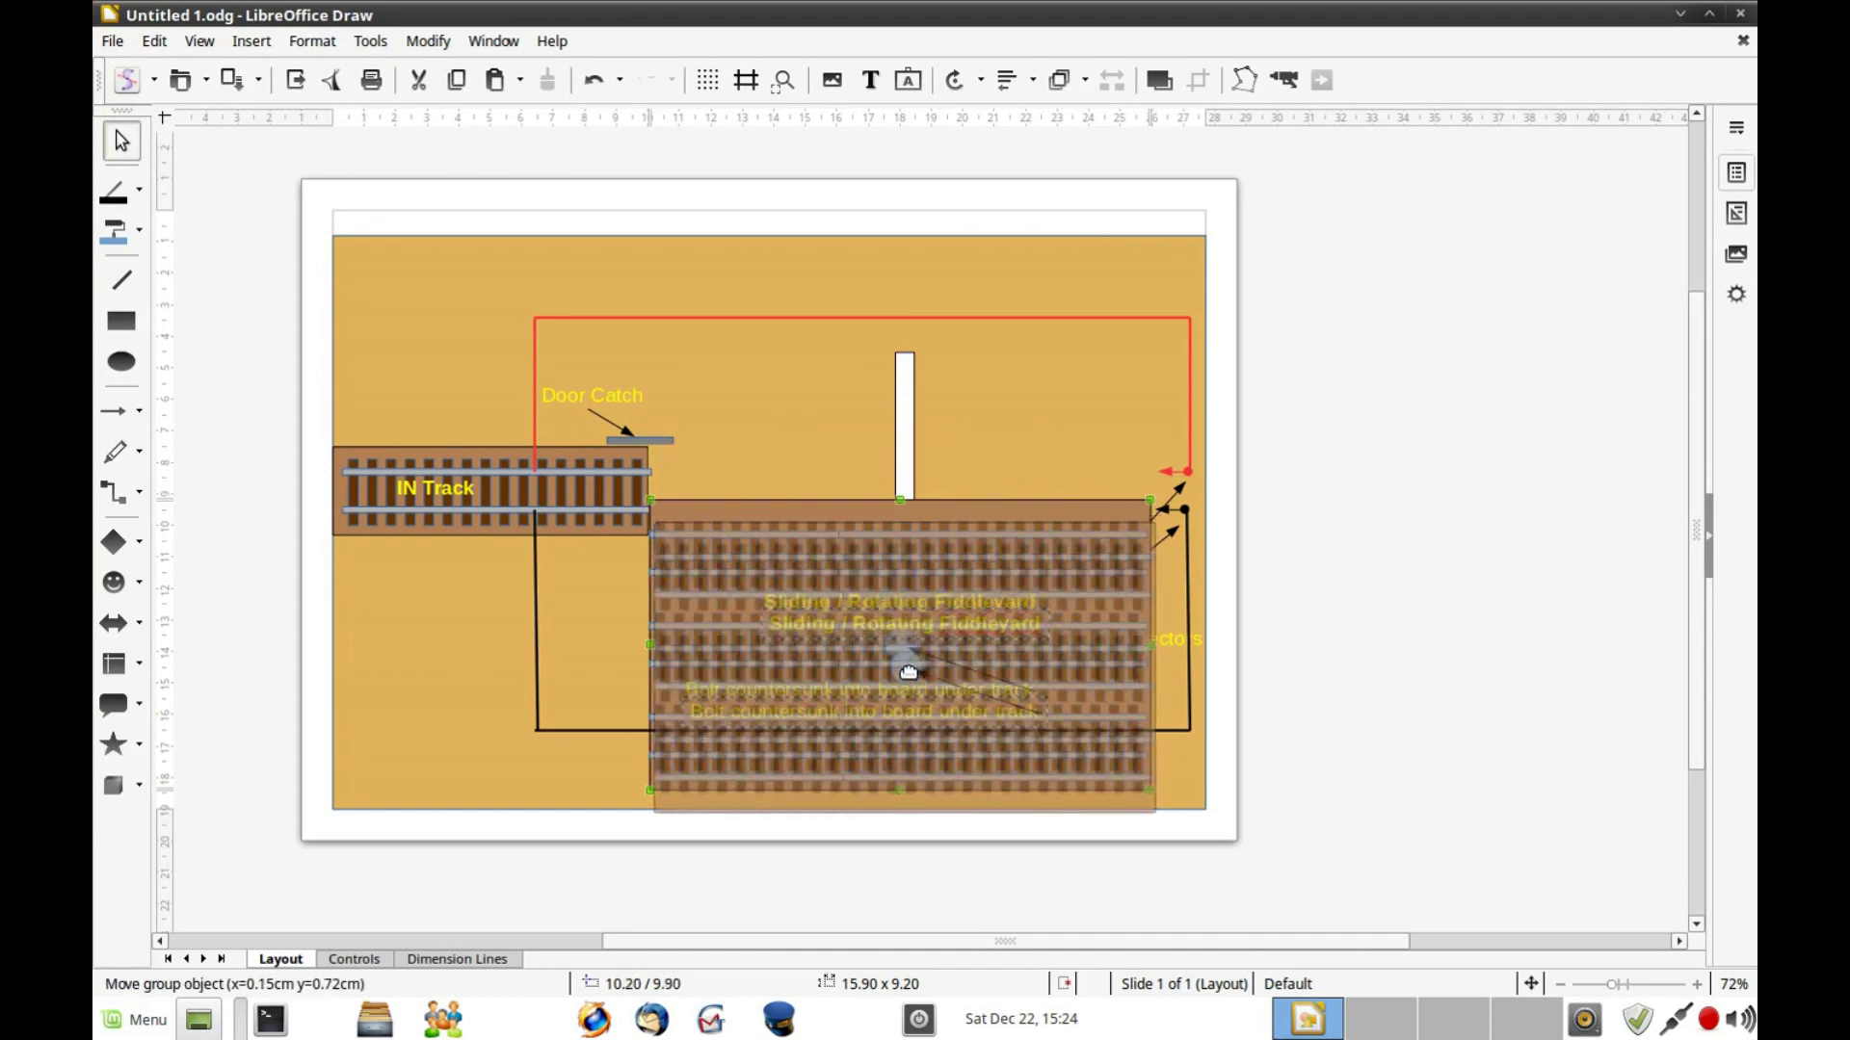
drag(913, 666, 912, 695)
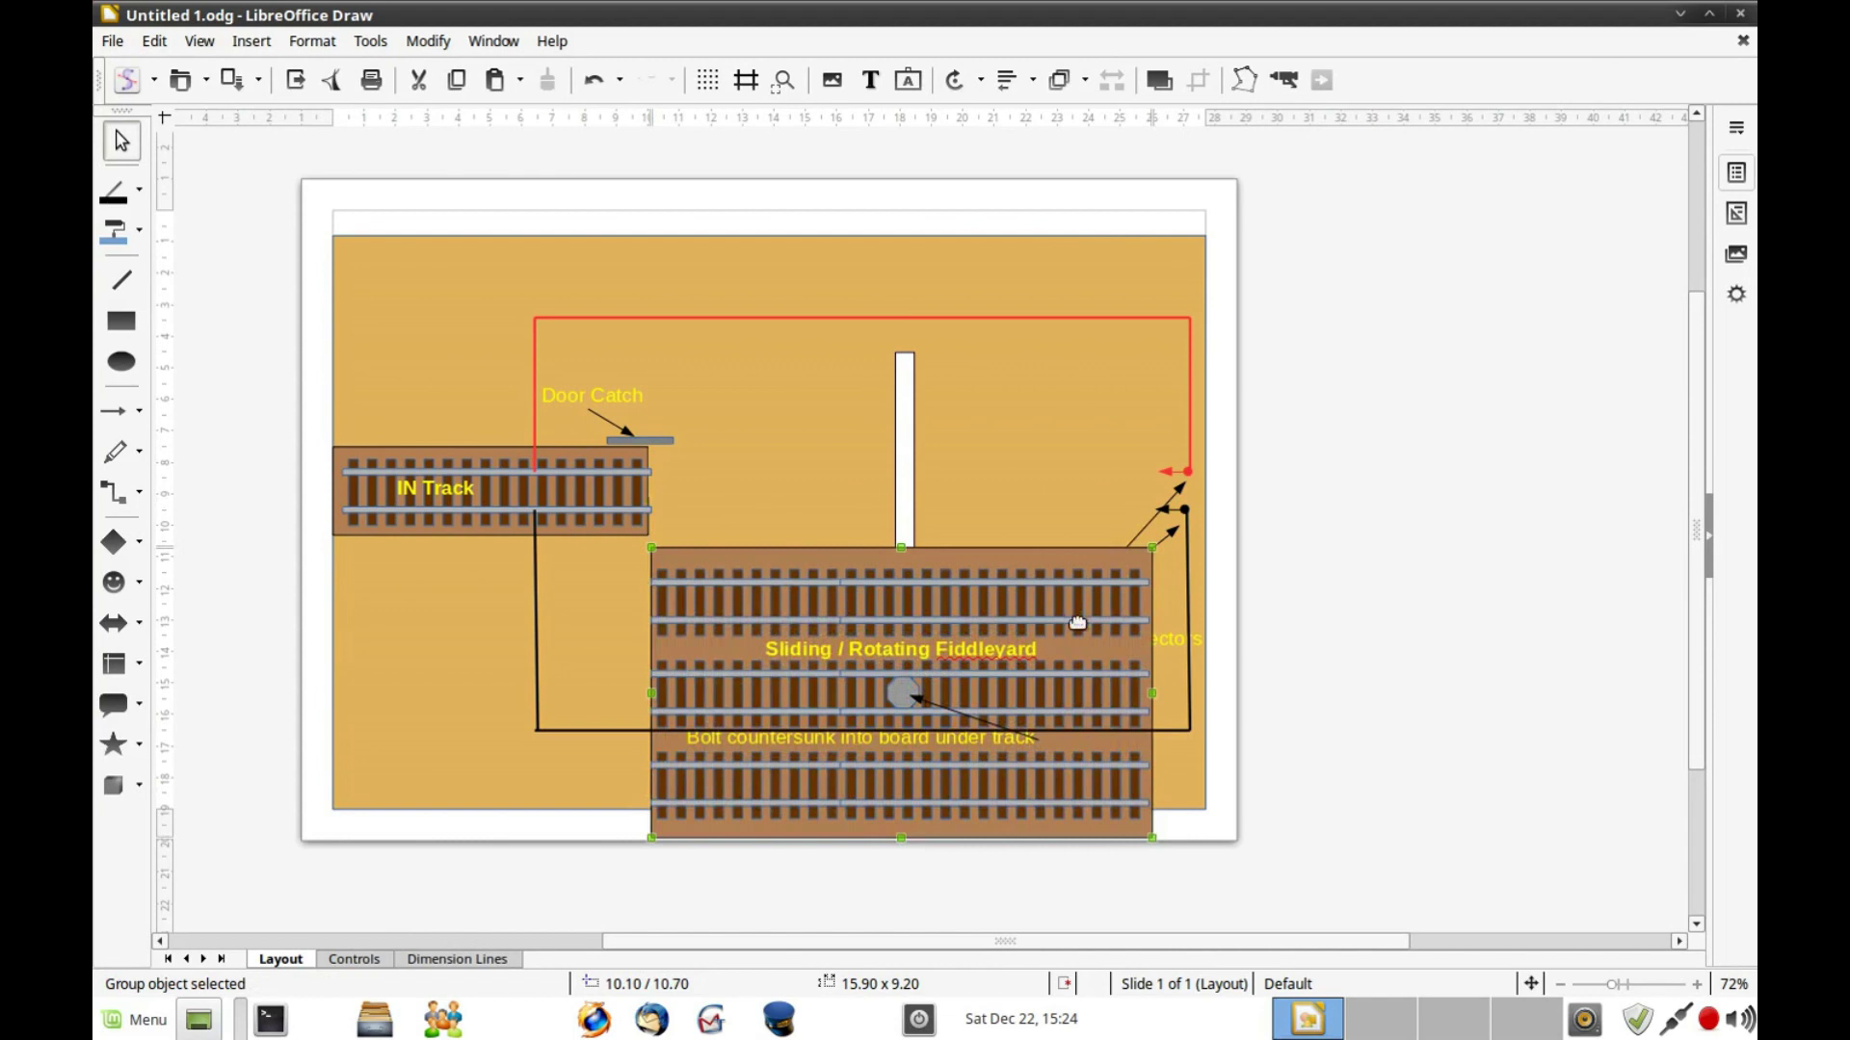
Step: Rotate the fiddleyard board group 180° so its labels are upside down, then exit rotate mode
click(1146, 553)
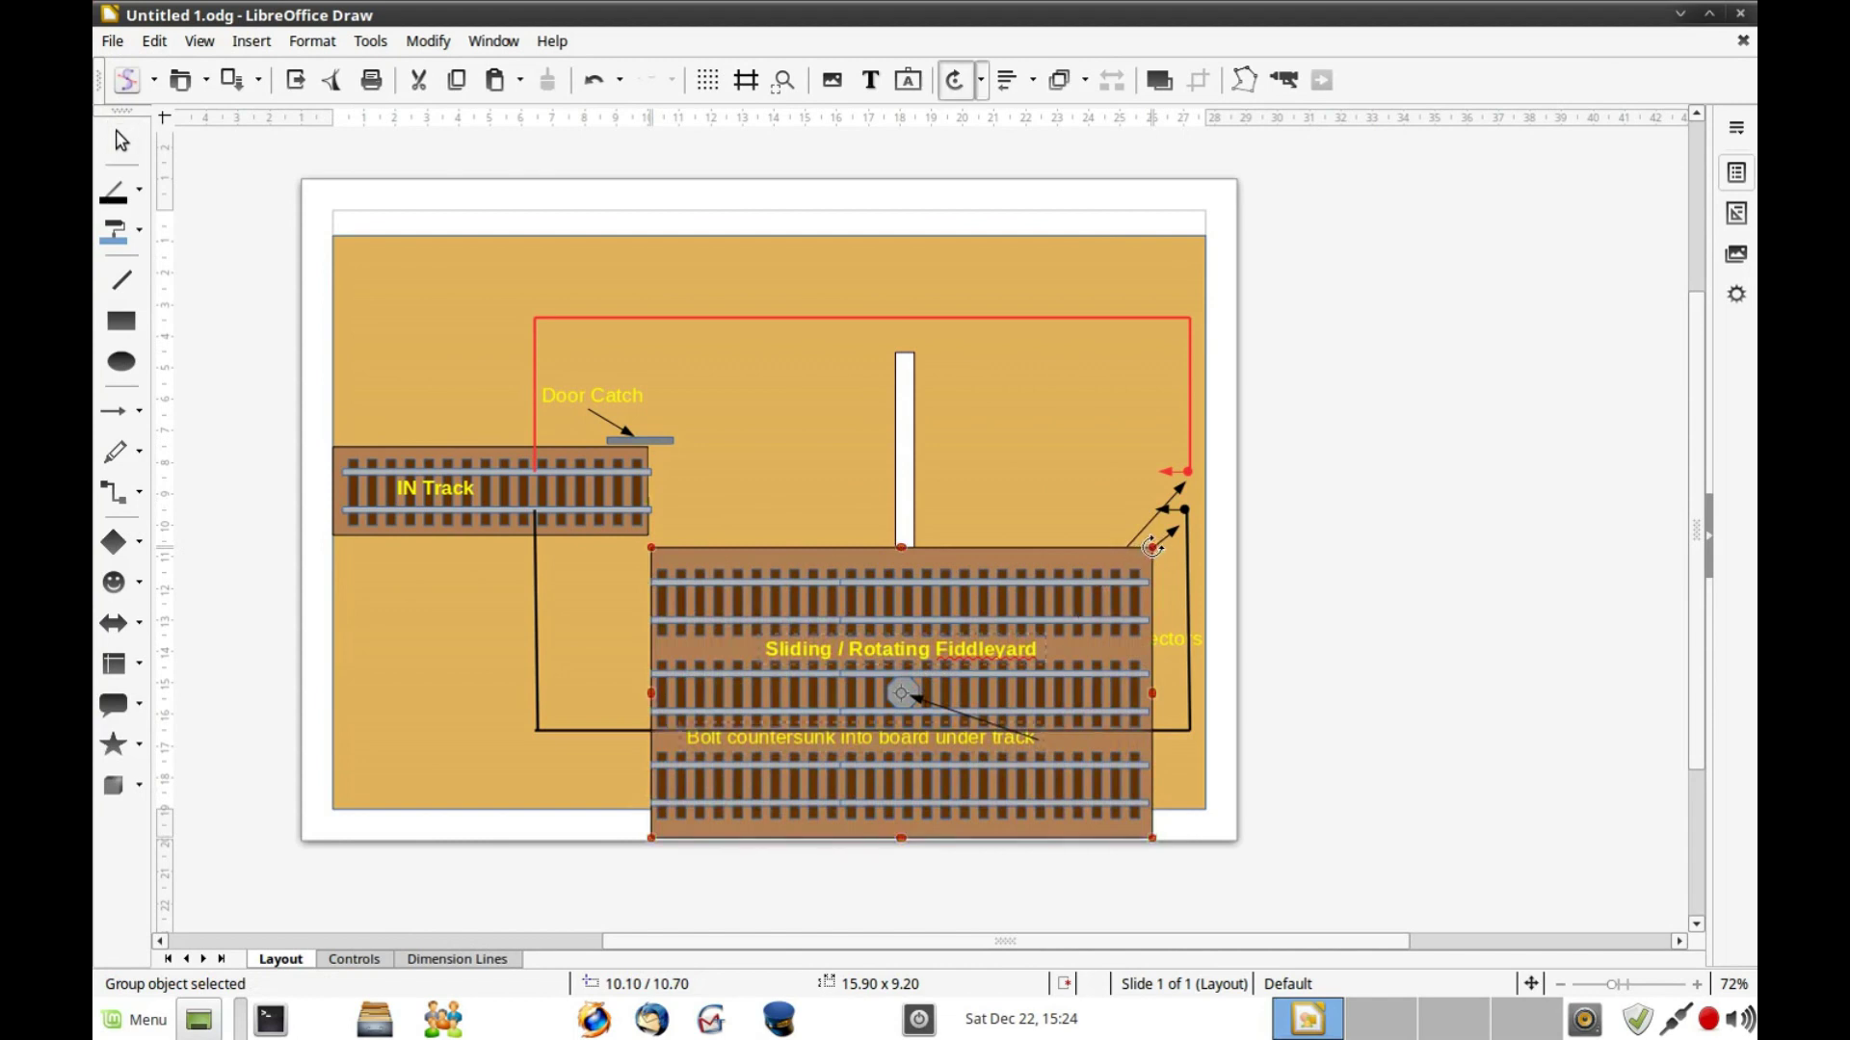
mouse_move(1152, 548)
mouse_down()
mouse_move(1152, 641)
mouse_move(1013, 919)
mouse_move(714, 882)
mouse_move(659, 830)
mouse_up()
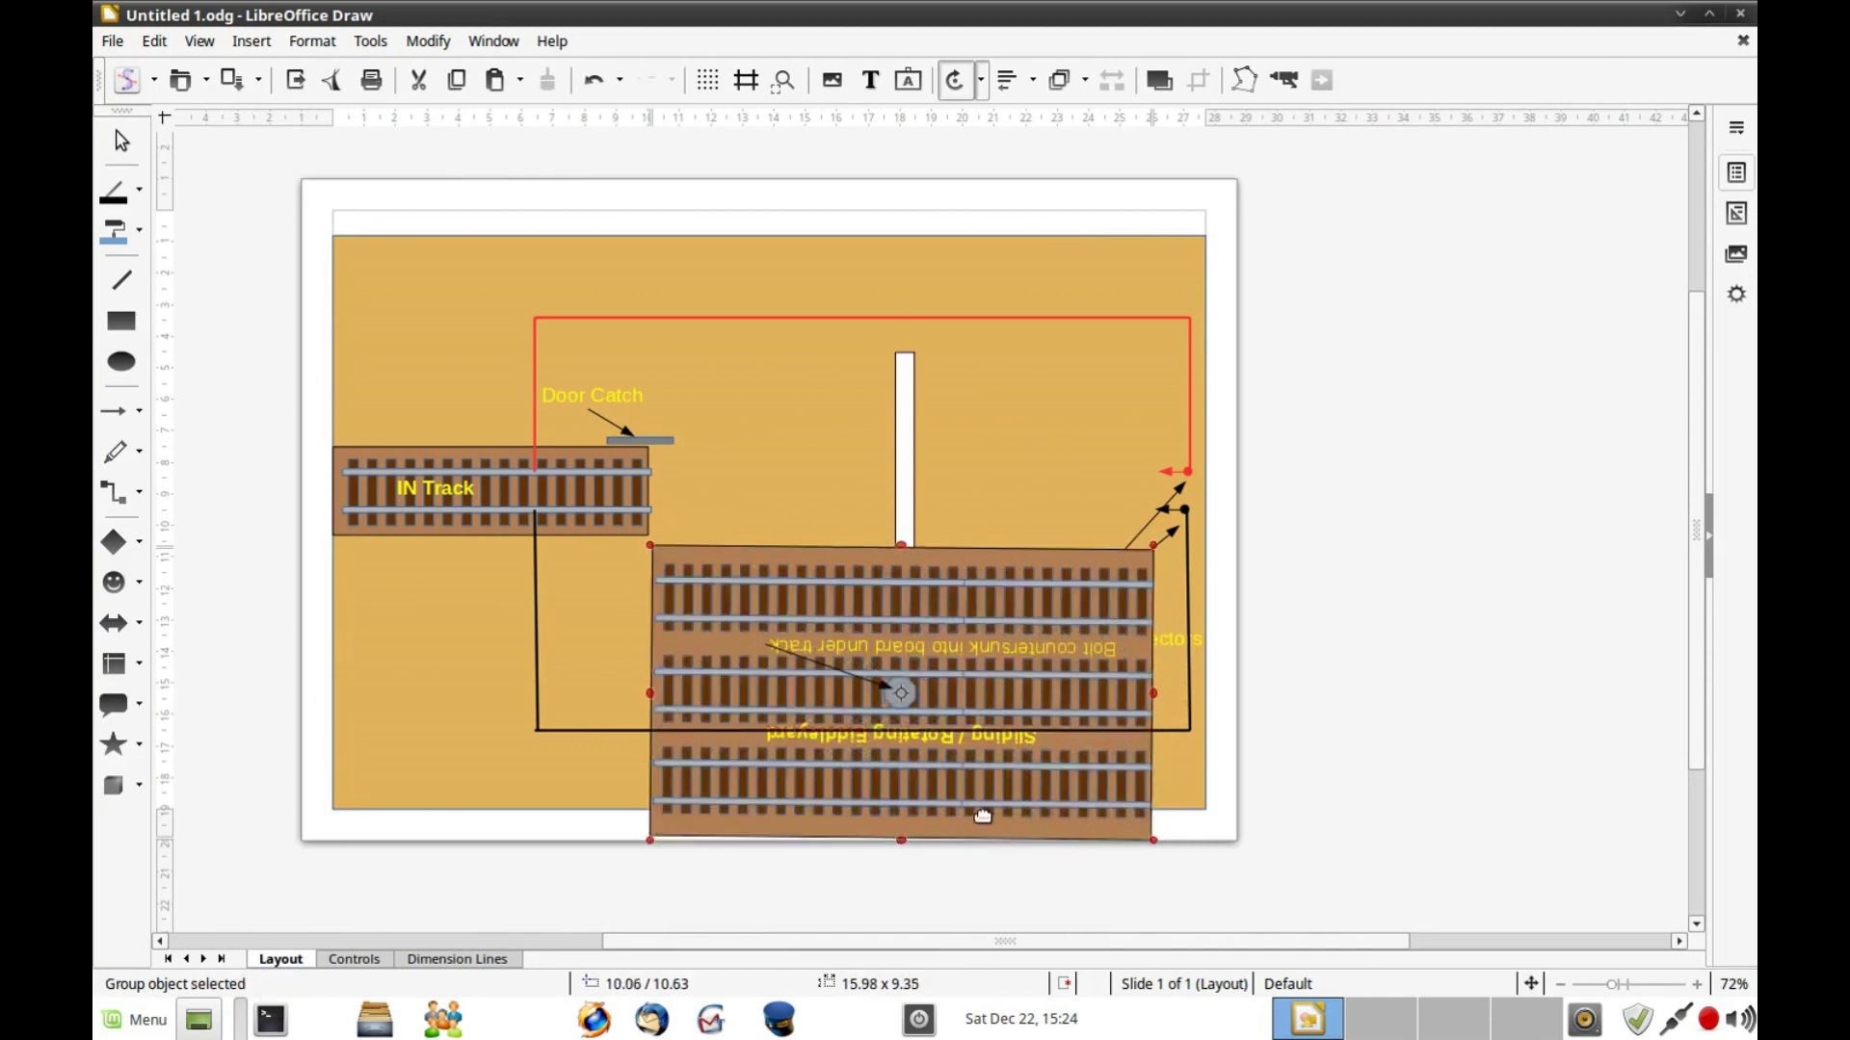
drag(905, 697, 901, 697)
click(900, 694)
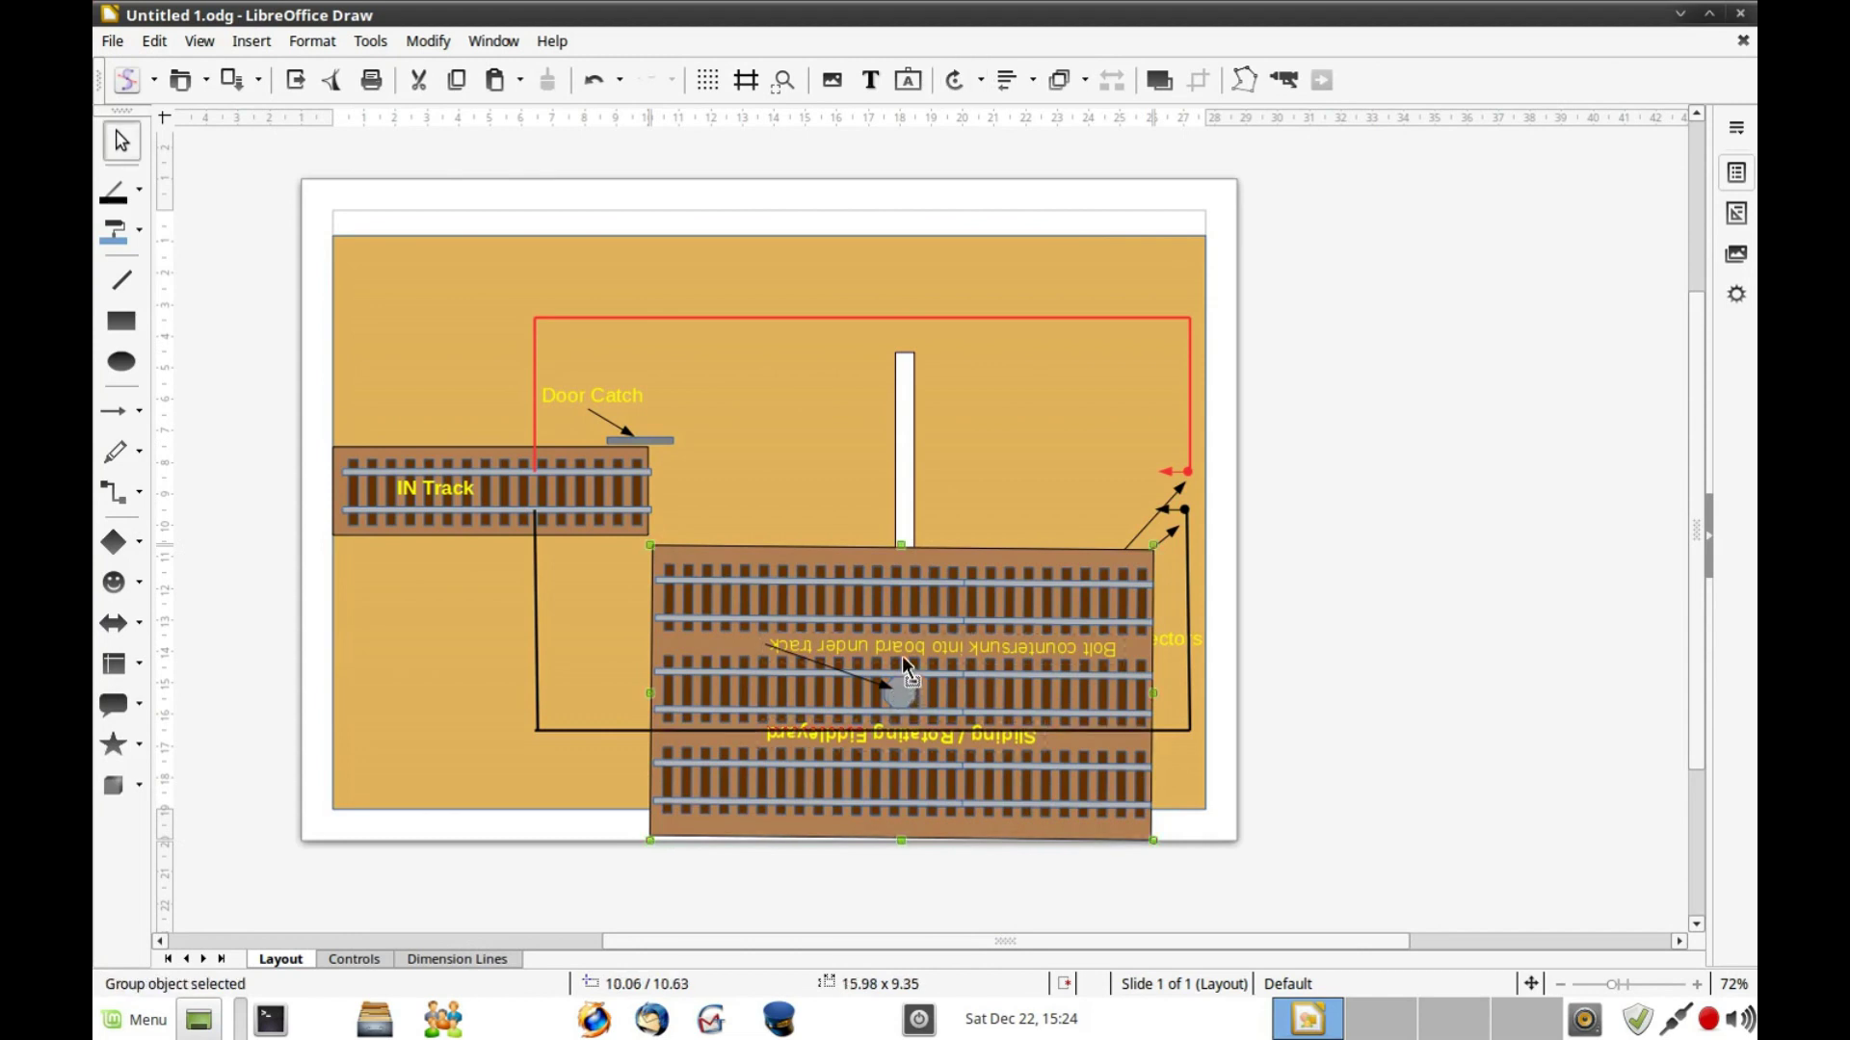
Step: Drag the rotated board back up into line with the IN Track, then deselect it
drag(899, 696, 901, 587)
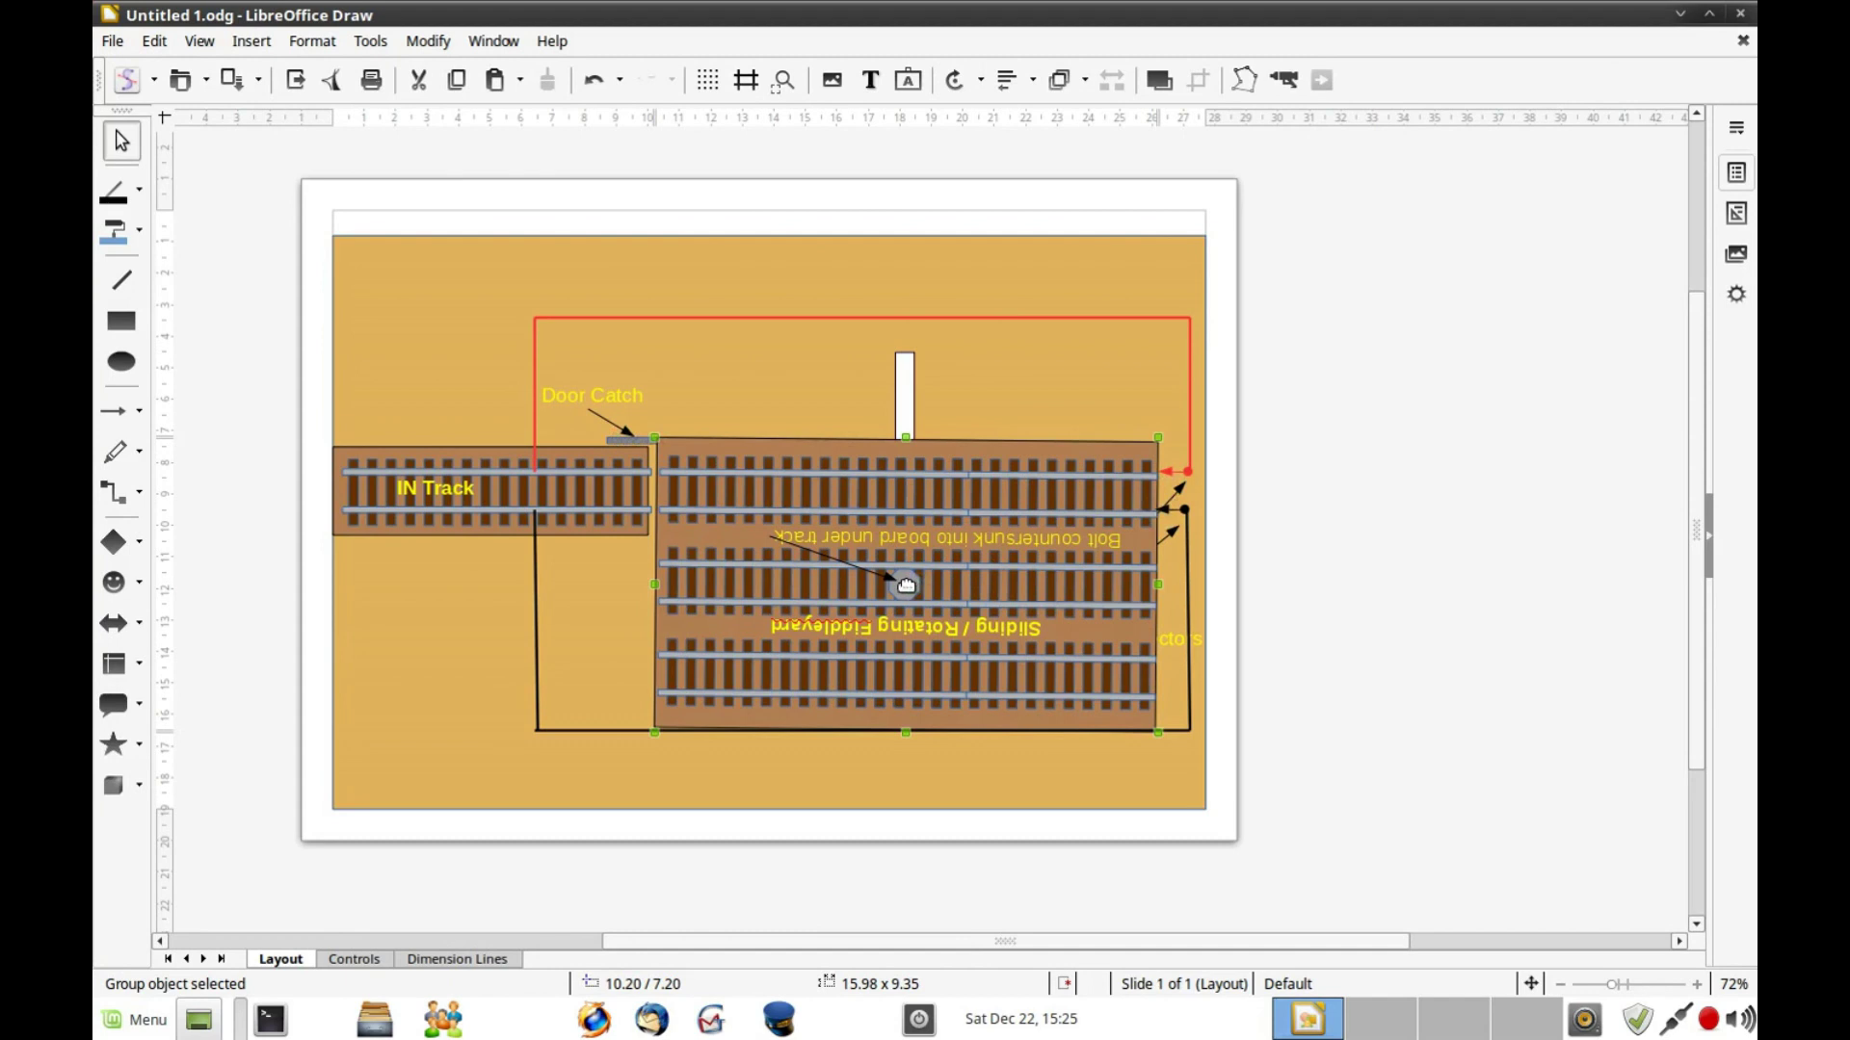
drag(902, 585, 901, 399)
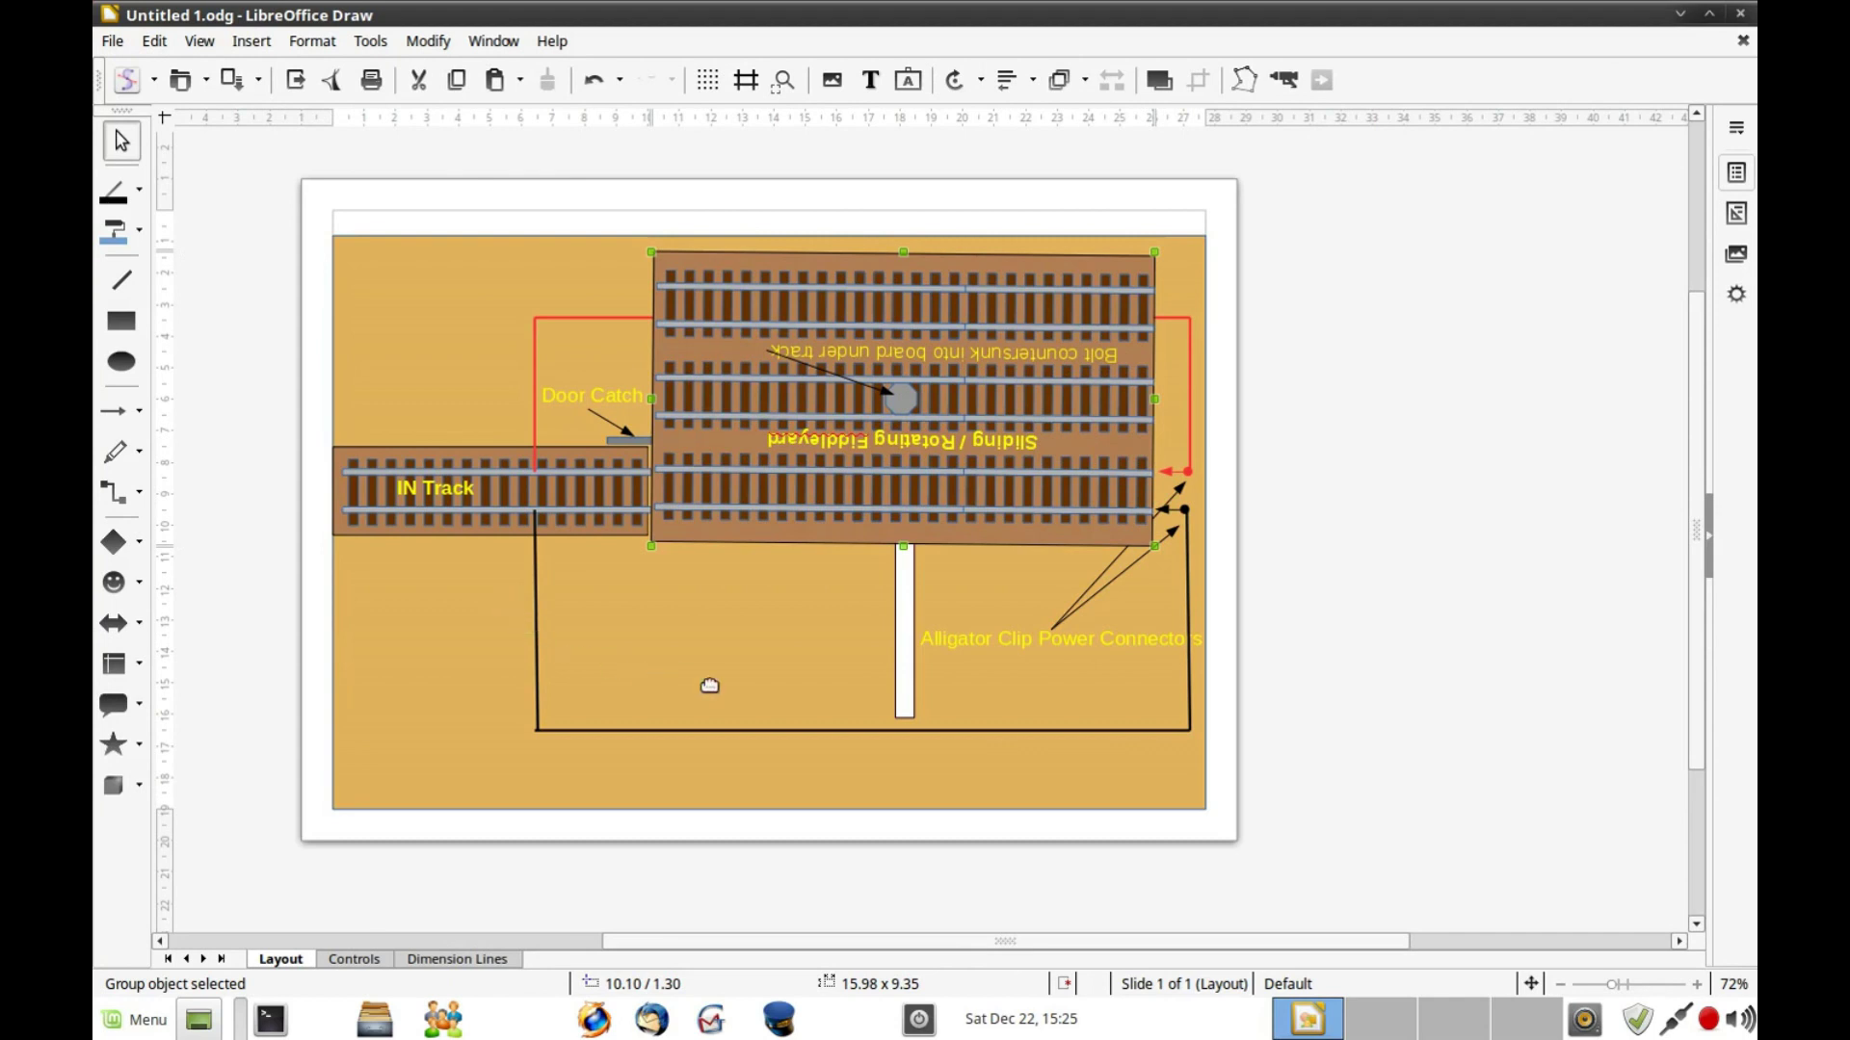
click(710, 684)
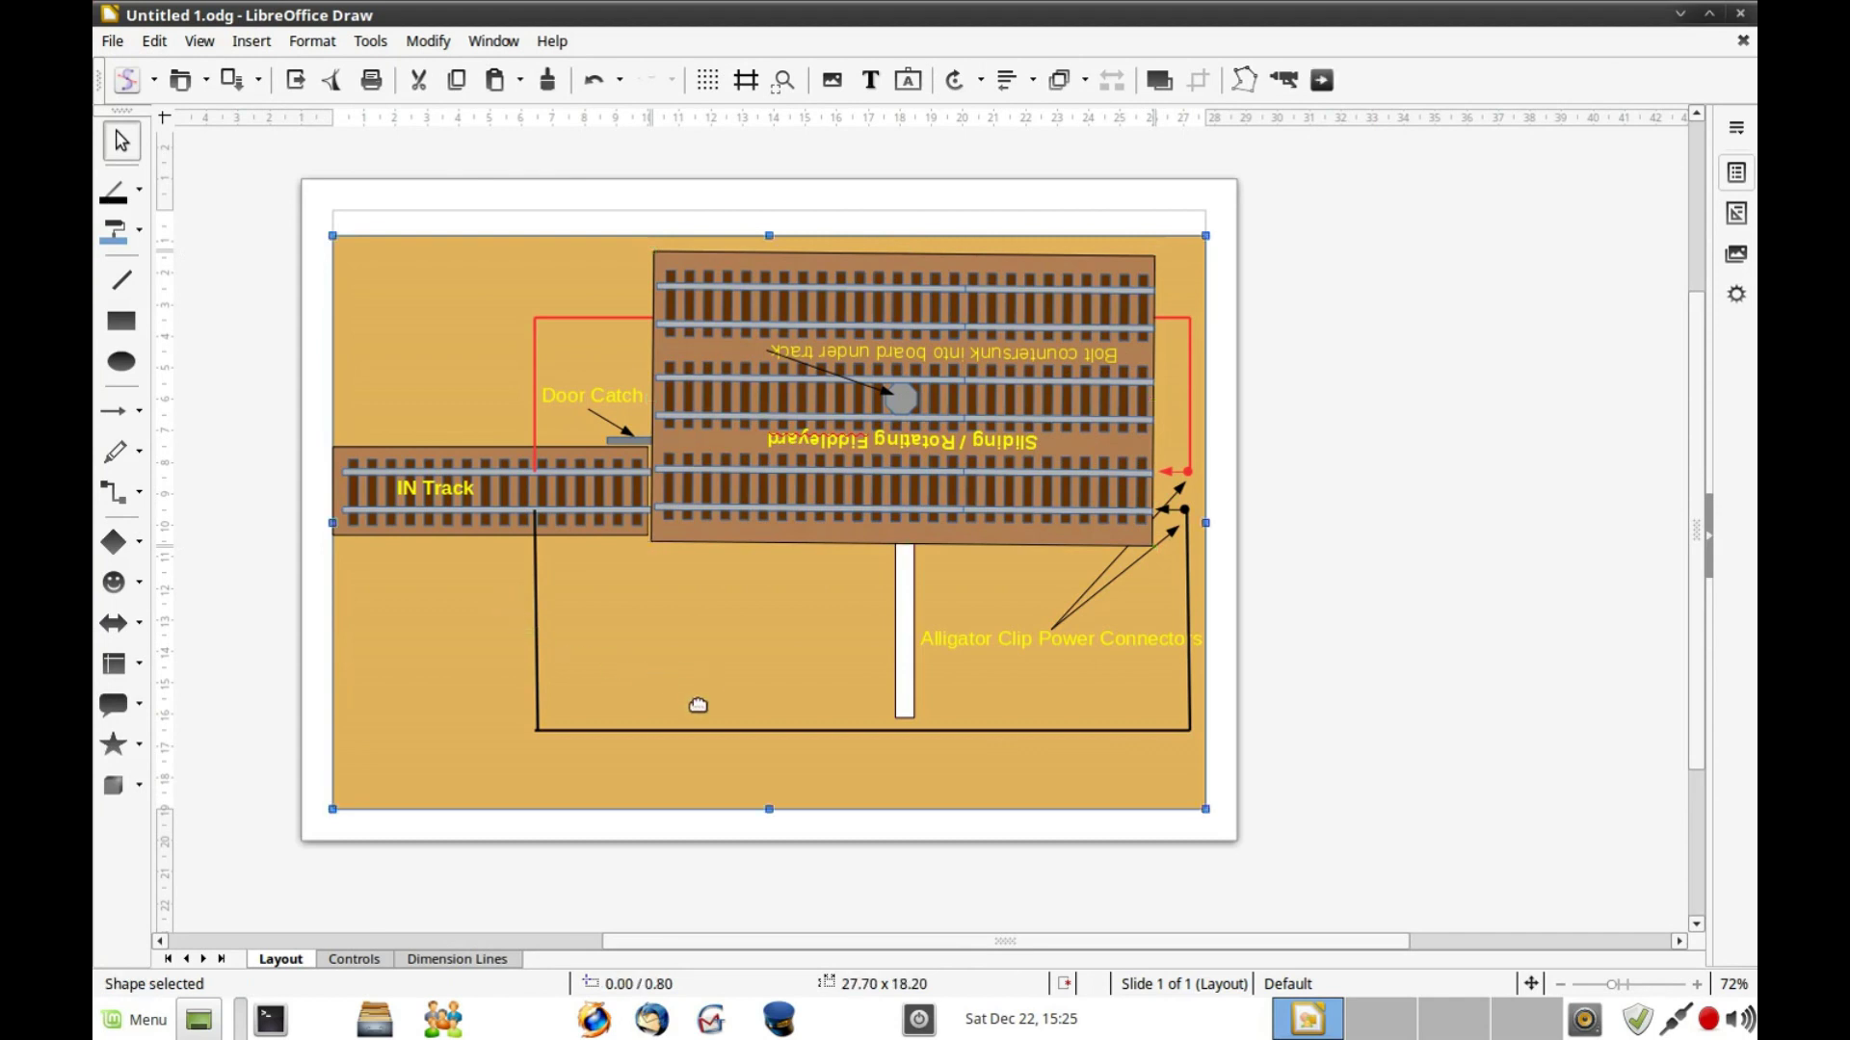
click(783, 849)
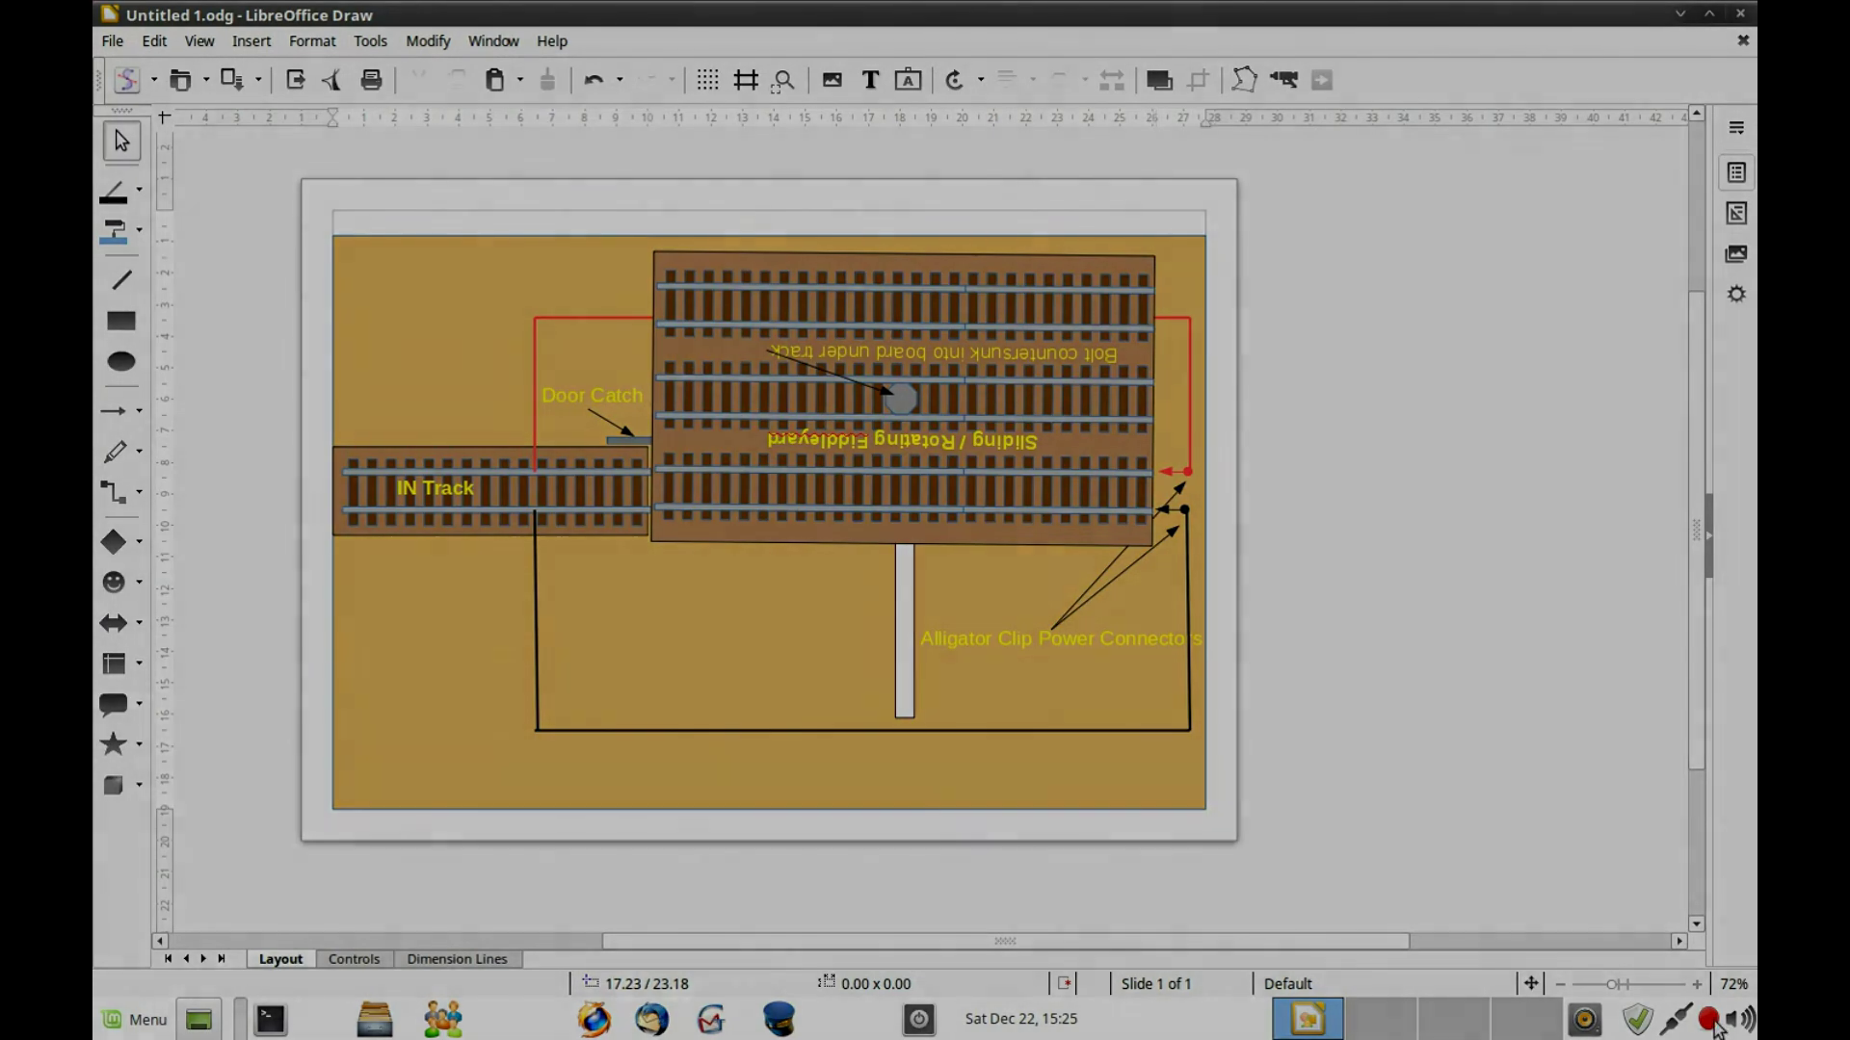